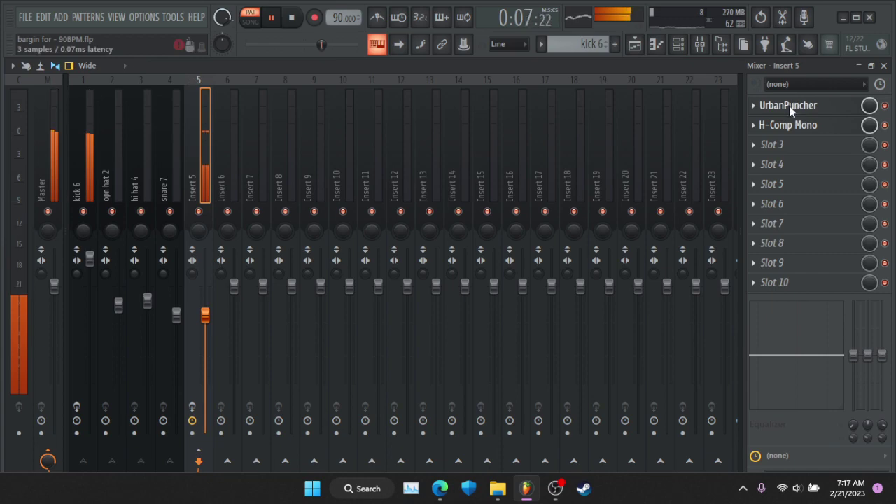
# Inspect the UrbanPuncher and H-Comp Mono effects loaded on mixer Insert 5, closing each plugin window after viewing it
pyautogui.click(789, 106)
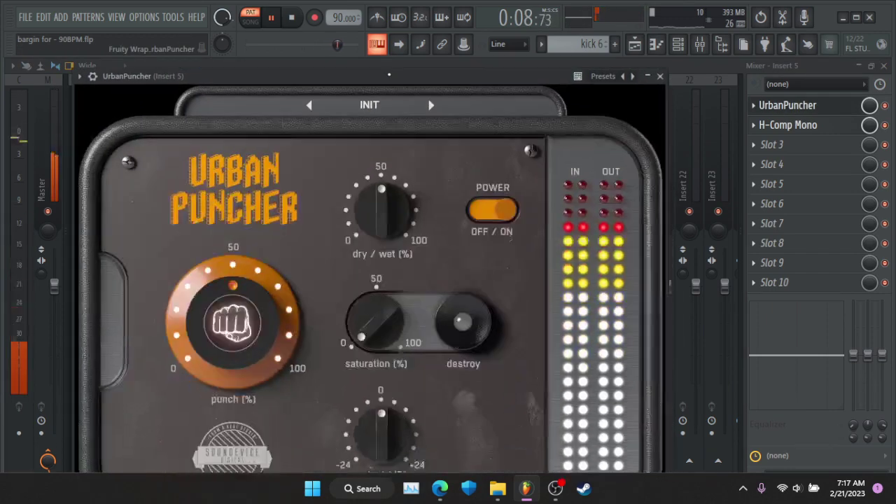
pyautogui.moveTo(389, 75); pyautogui.dragTo(385, 54)
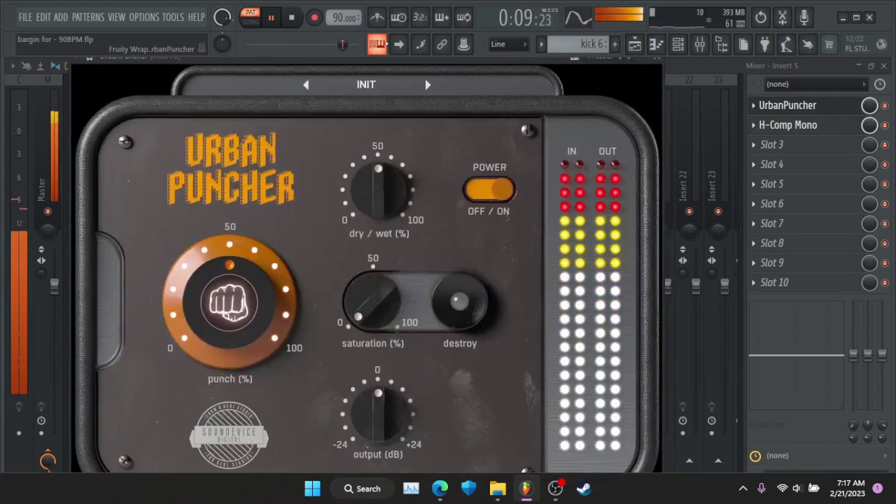
pyautogui.click(662, 67)
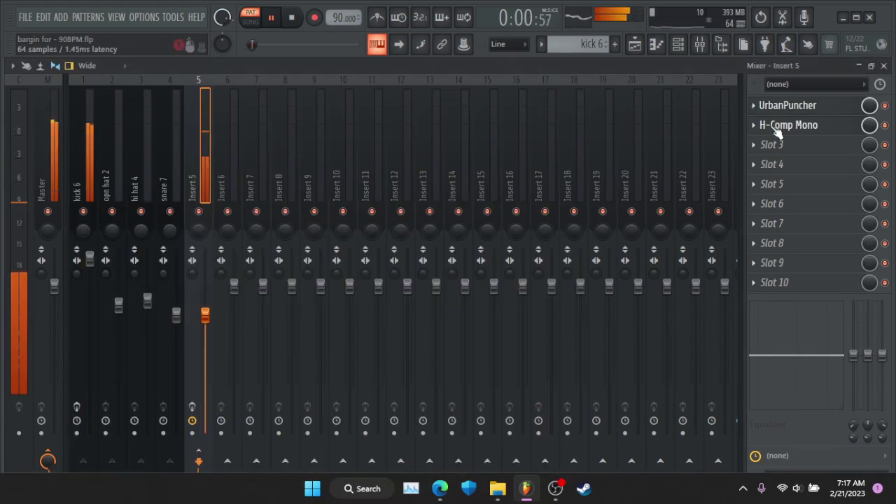
pyautogui.click(788, 124)
pyautogui.moveTo(280, 219); pyautogui.dragTo(357, 124)
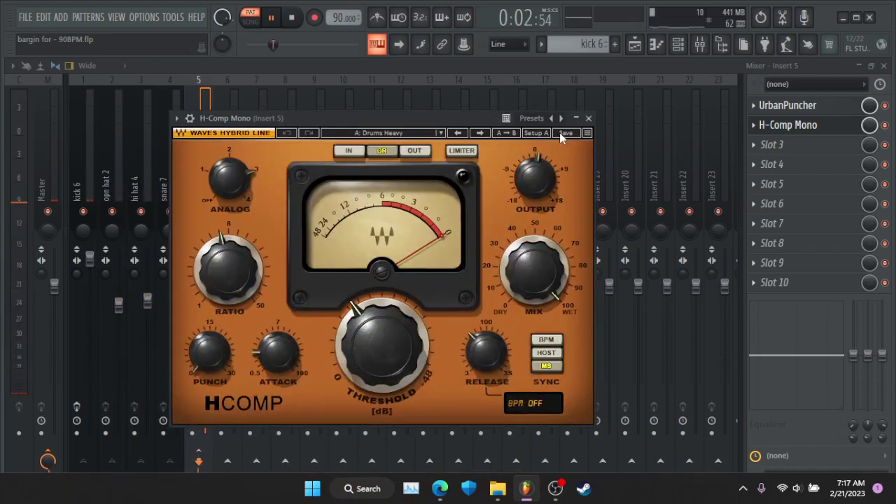
pyautogui.click(588, 118)
# Close the mixer and the kick 6 piano roll to return to the playlist, and stop playback
pyautogui.click(881, 65)
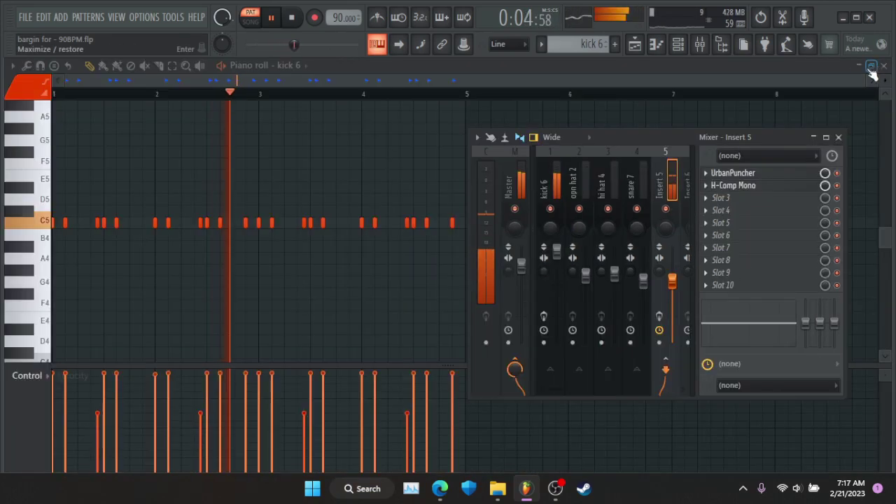
pyautogui.click(823, 138)
pyautogui.click(883, 65)
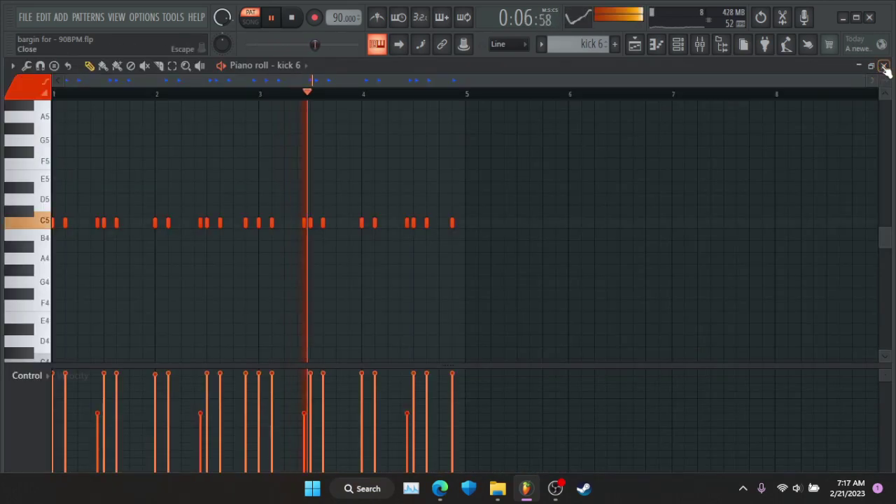
pyautogui.click(882, 67)
pyautogui.scroll(-3, 214, 96)
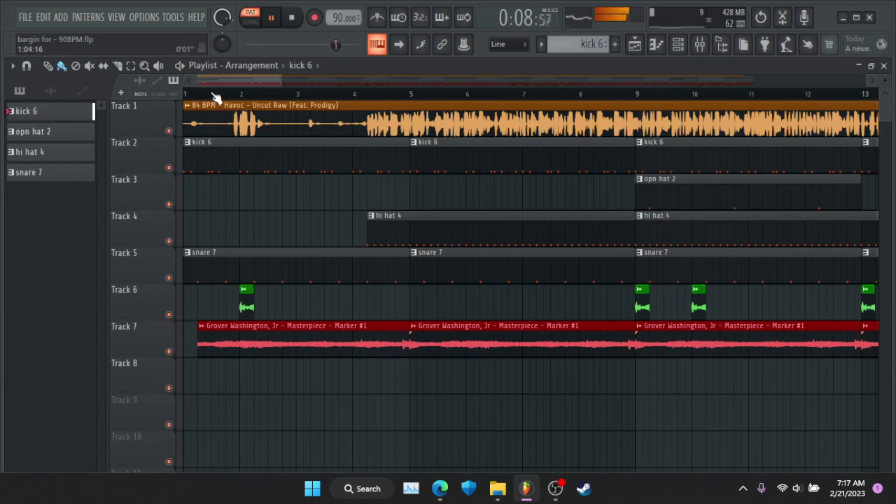
pyautogui.press('space')
# Play the opn hat 2 pattern in the piano roll, inspect its mixer track's effect slots, and return to the playlist
pyautogui.scroll(3, 414, 92)
pyautogui.doubleClick(376, 196)
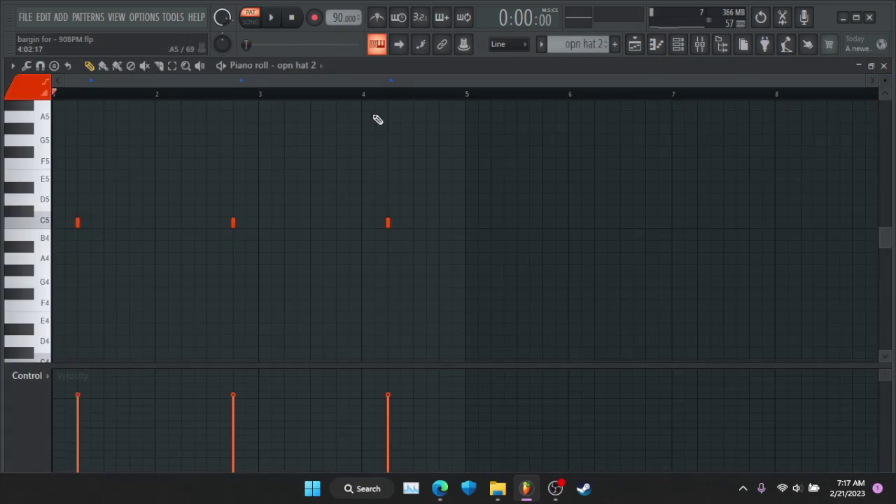
pyautogui.press('space')
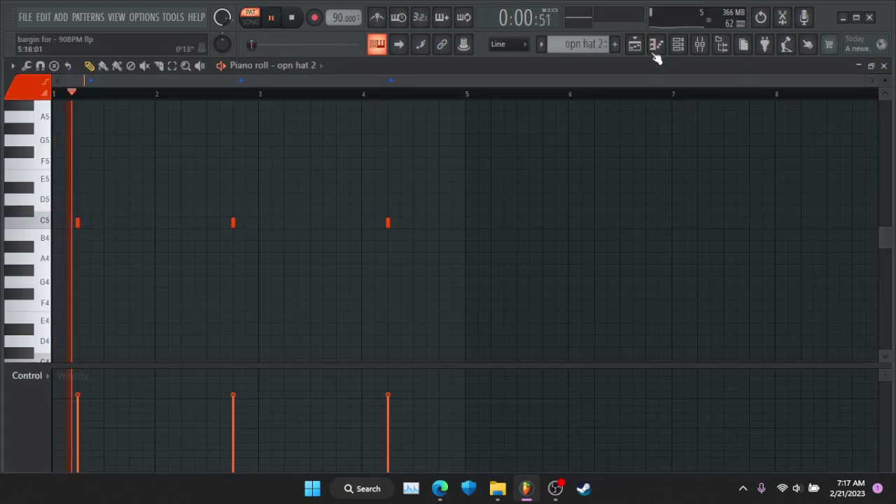
pyautogui.click(699, 44)
pyautogui.click(115, 148)
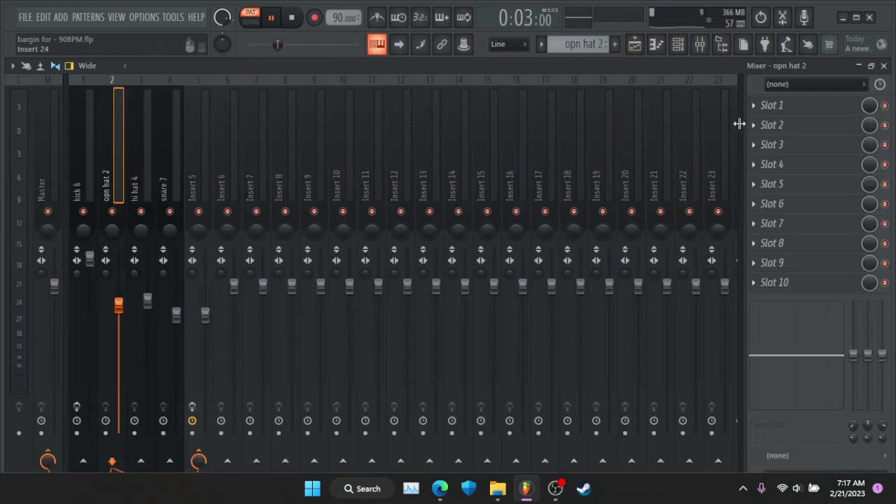
pyautogui.click(884, 66)
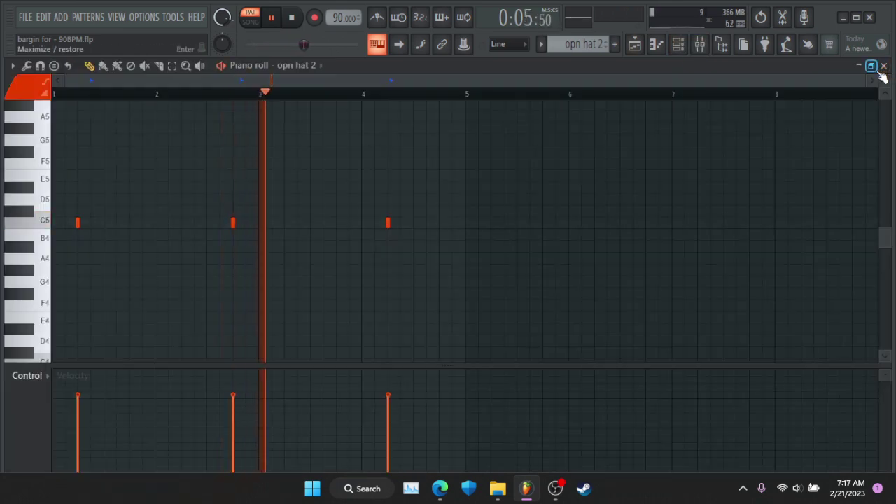
pyautogui.click(884, 65)
# Open the hi hat 4 pattern from Track 4 in the piano roll and examine its full note sequence during playback
pyautogui.doubleClick(304, 236)
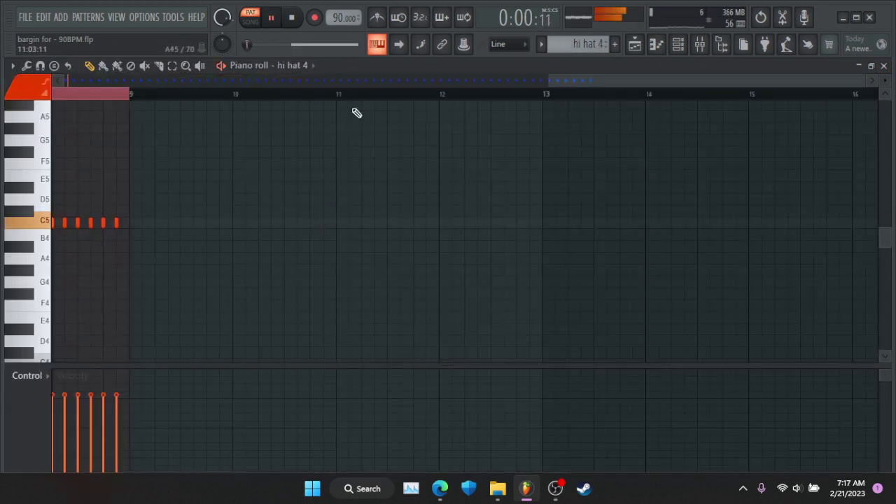
pyautogui.scroll(5, 256, 104)
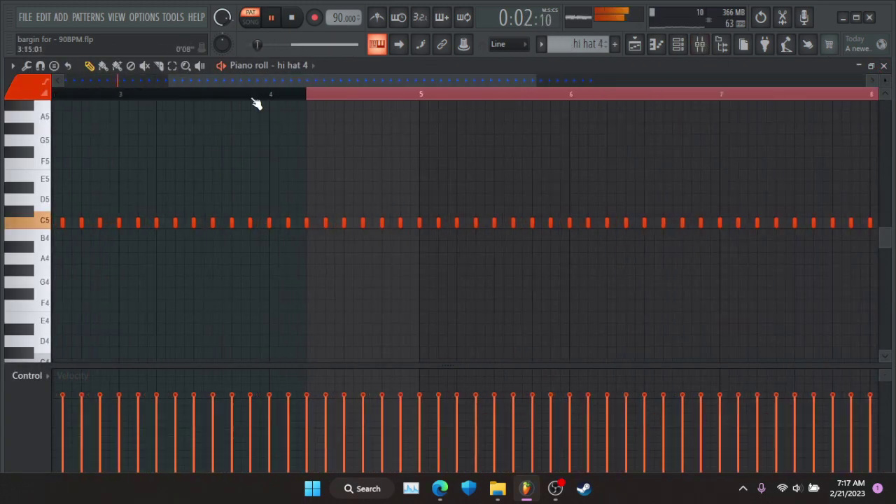
pyautogui.scroll(-6, 256, 104)
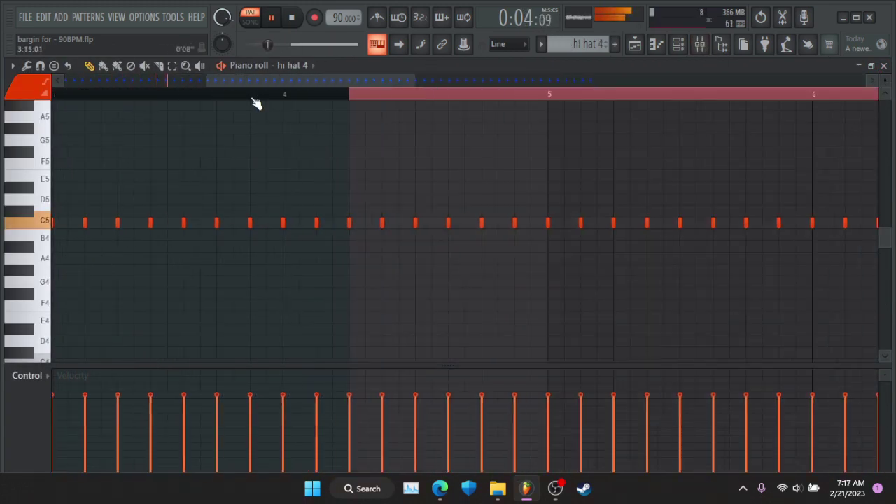
pyautogui.scroll(4, 256, 104)
pyautogui.press('space')
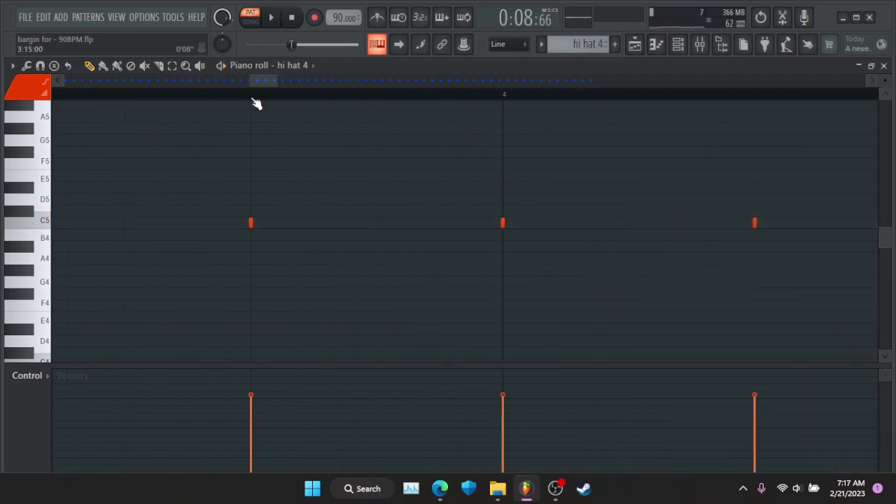
pyautogui.hscroll(-1, 256, 104)
pyautogui.press('space')
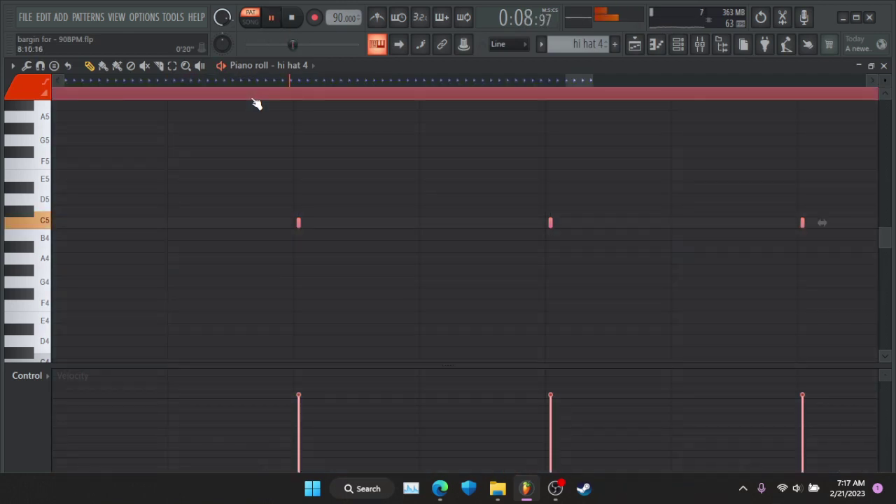
pyautogui.scroll(-5, 256, 104)
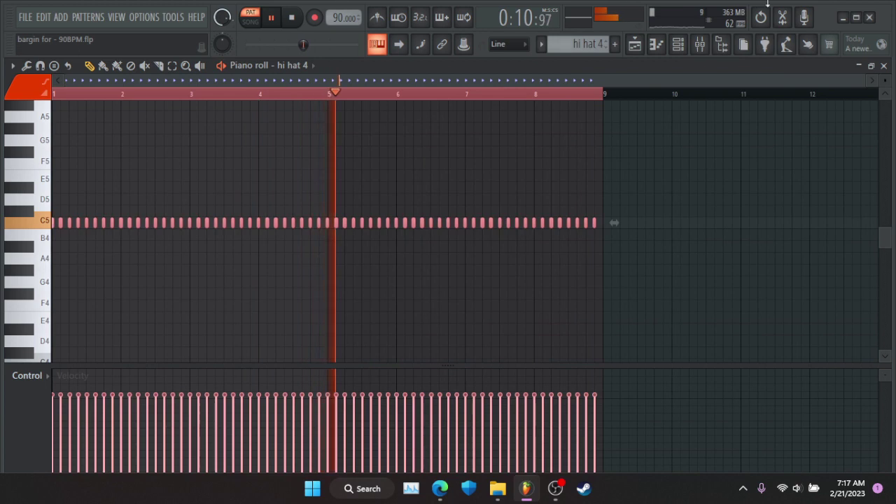
# Check the hi hat 4 mixer track's effect slots, and close the mixer and piano roll
pyautogui.click(699, 44)
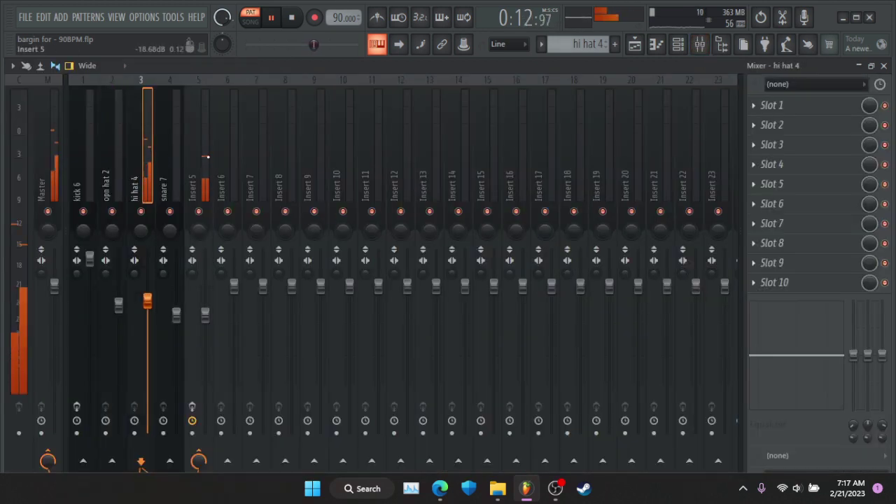
pyautogui.click(884, 65)
pyautogui.click(884, 65)
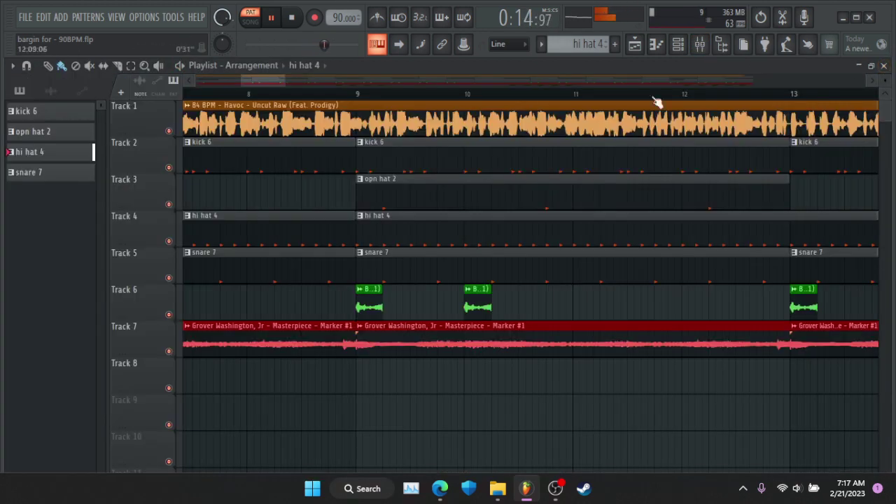
# View the snare 7 pattern's notes in the piano roll, check the mixer, and return to the playlist
pyautogui.doubleClick(397, 254)
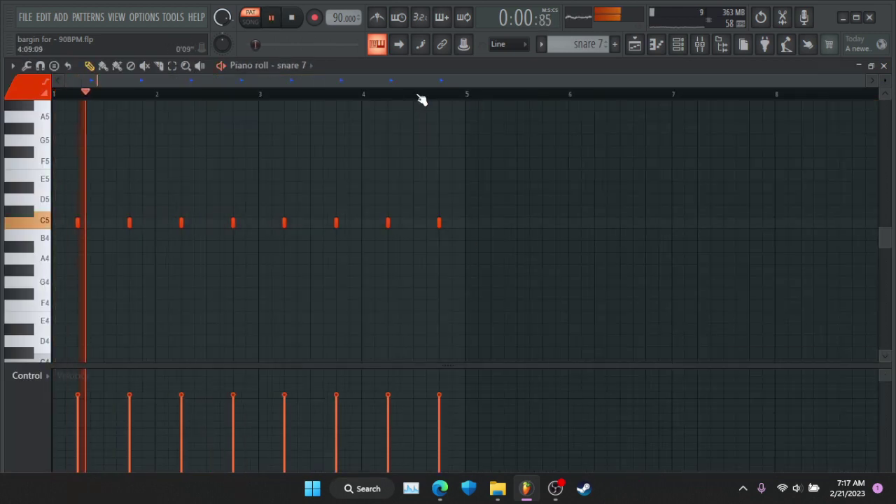
pyautogui.click(700, 44)
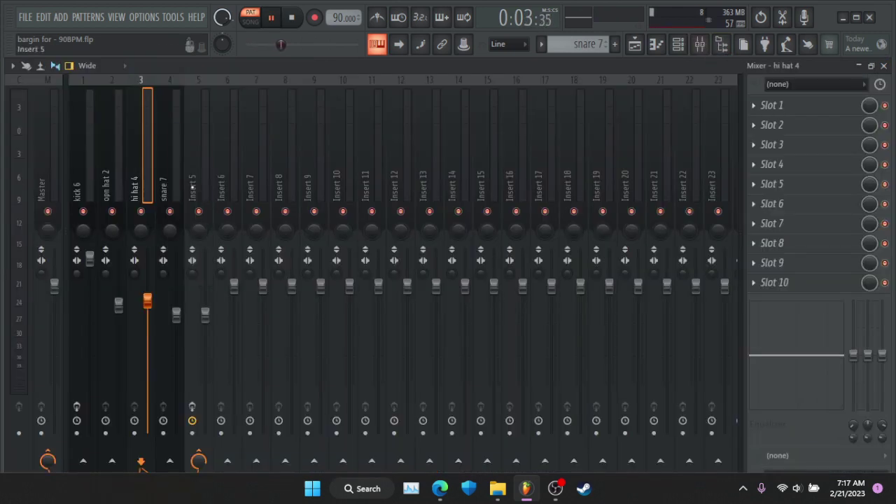
pyautogui.click(884, 66)
pyautogui.click(884, 66)
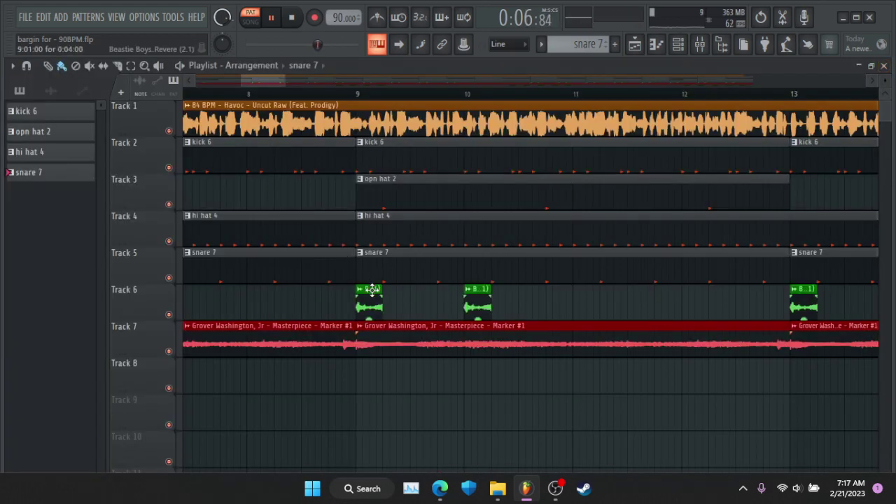
# Stop playback and view the sample settings of the Beastie Boys - Paul Revere audio clip, closing its window when done
pyautogui.press('space')
pyautogui.click(51, 90)
pyautogui.click(49, 132)
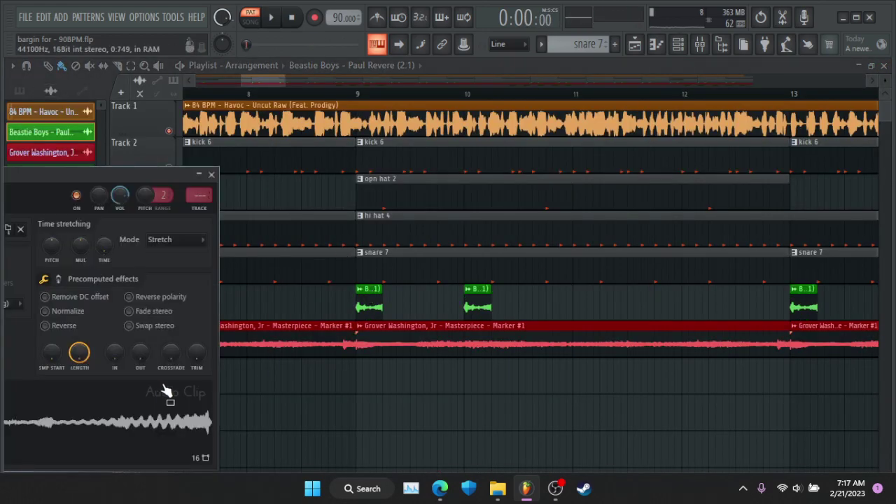
pyautogui.click(212, 174)
# Inspect the channel settings of the Grover Washington, Jr - Masterpiece sample on Track 7, and close its window
pyautogui.doubleClick(270, 340)
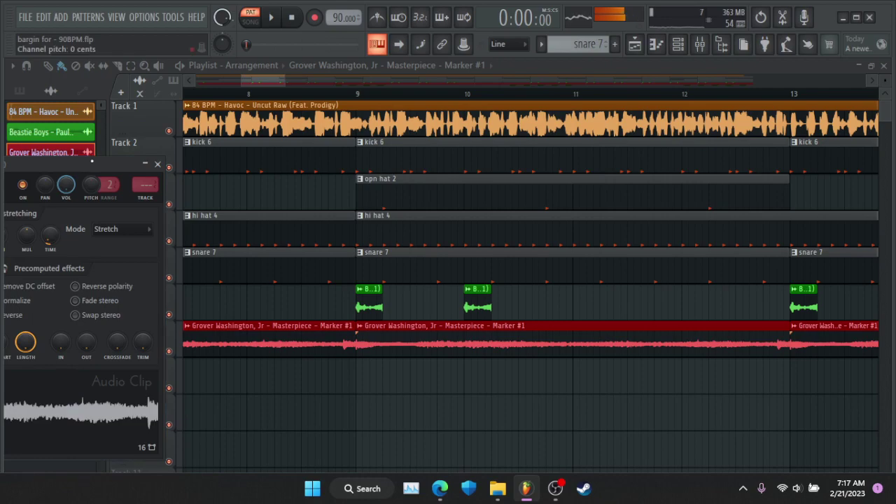
pyautogui.moveTo(91, 161); pyautogui.dragTo(457, 83)
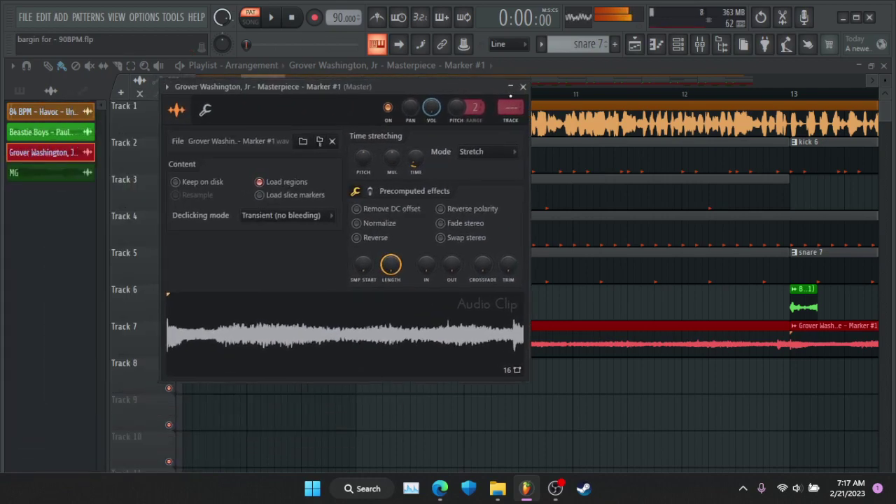
pyautogui.click(523, 87)
# Inspect the channel settings of the MG audio clip on Track 8, and close its window
pyautogui.scroll(-10, 506, 94)
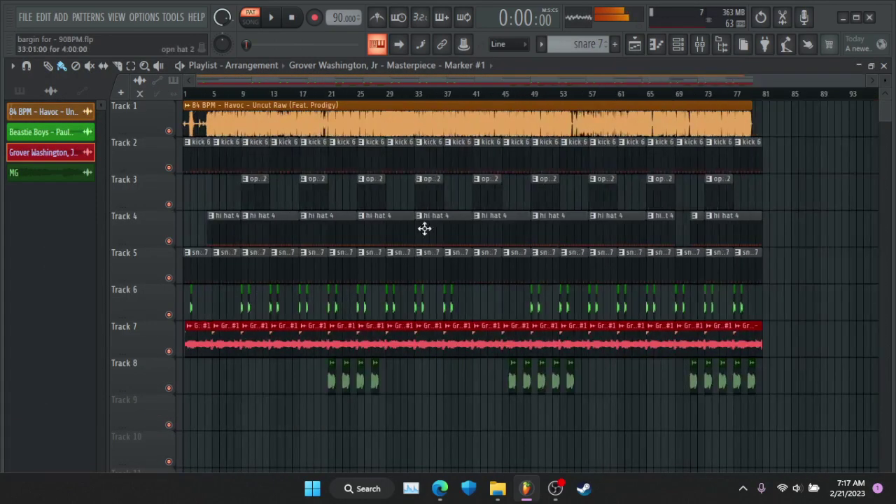
pyautogui.doubleClick(331, 380)
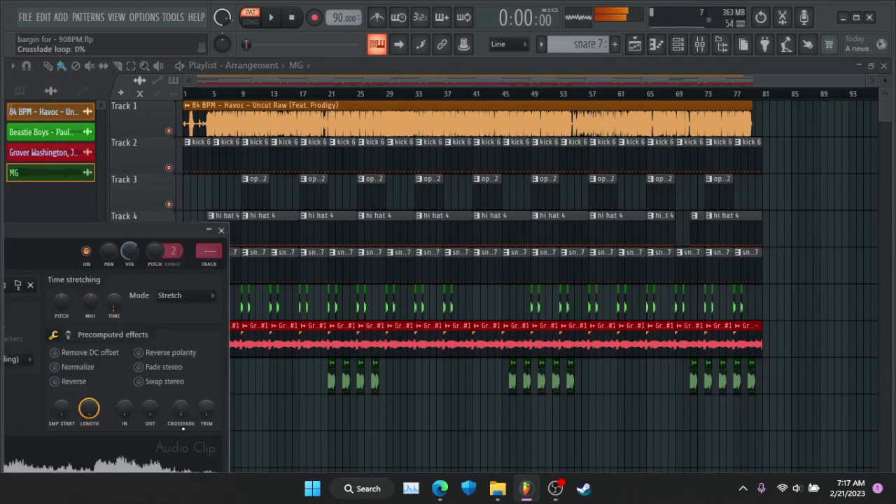
pyautogui.press('space')
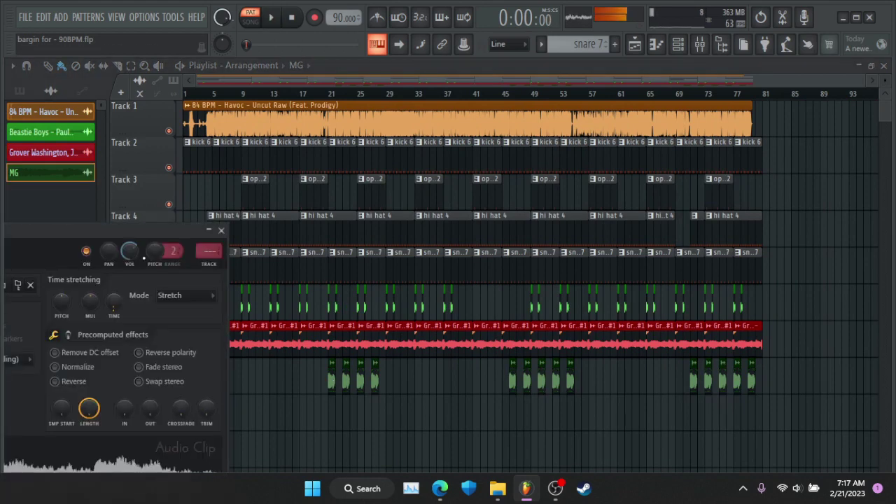
pyautogui.moveTo(139, 229); pyautogui.dragTo(401, 76)
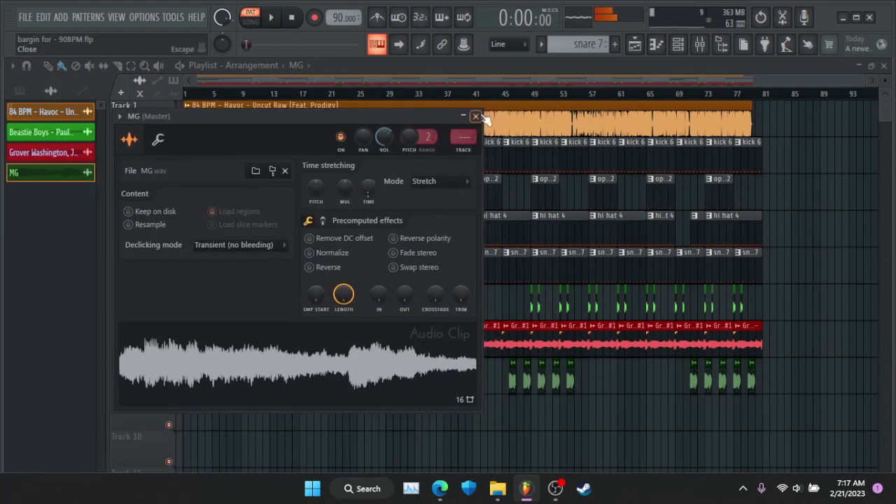
pyautogui.press('Escape')
# Solo the Havoc - Uncut Raw vocal on Track 1 and play the song from bar 4
pyautogui.rightClick(169, 130)
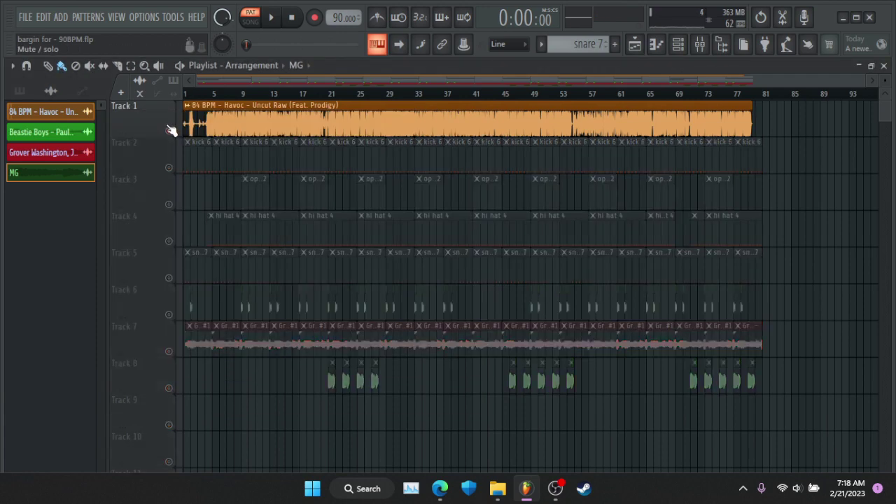
pyautogui.click(207, 93)
pyautogui.press('space')
pyautogui.scroll(3, 217, 94)
pyautogui.hscroll(-3, 226, 98)
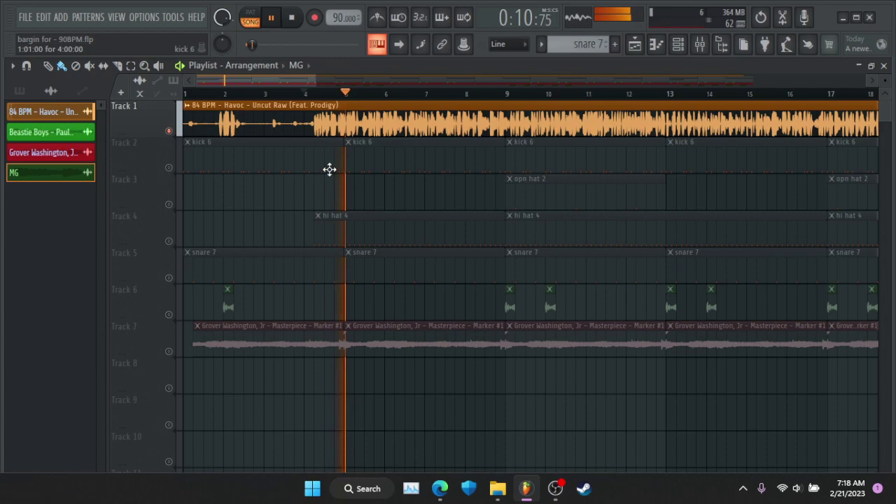
# View the channel settings of the 84 BPM Havoc - Uncut Raw clip, close them, and stop playback
pyautogui.doubleClick(273, 112)
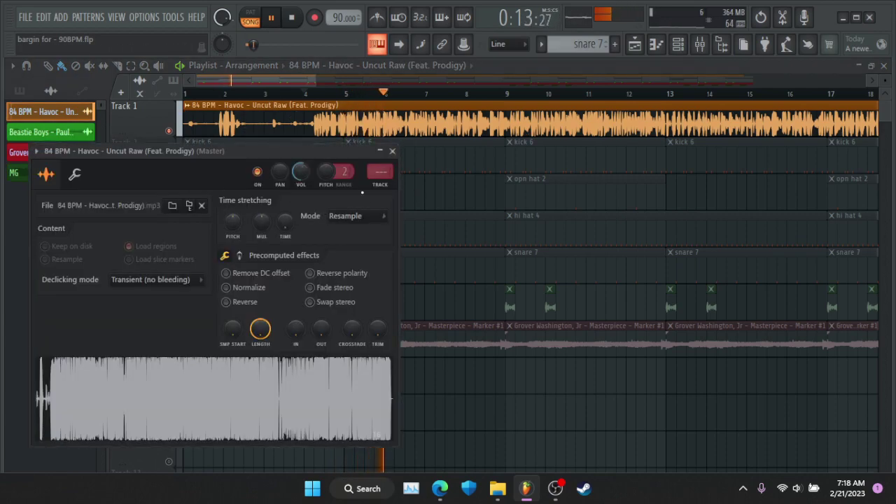
pyautogui.click(392, 151)
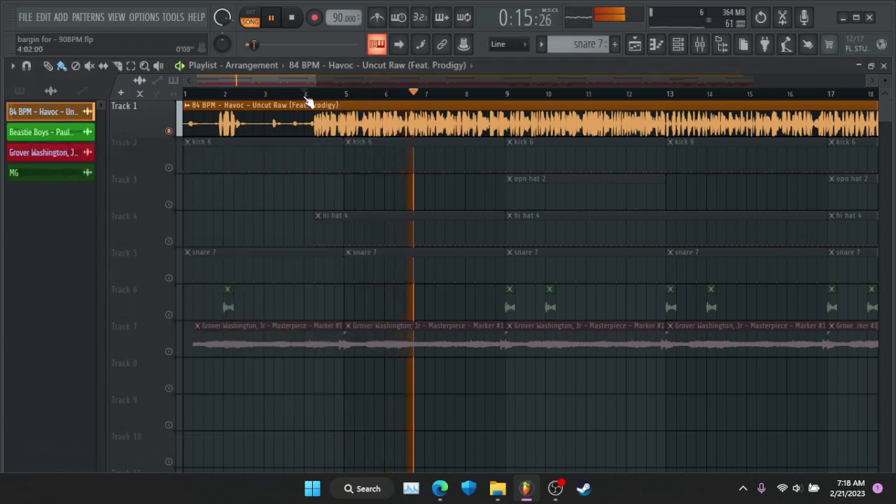
pyautogui.press('space')
# Solo the kick on Track 2, unmute drum Tracks 3, 4 and 5 with it, and place the playhead at bar 9
pyautogui.rightClick(169, 168)
pyautogui.click(170, 205)
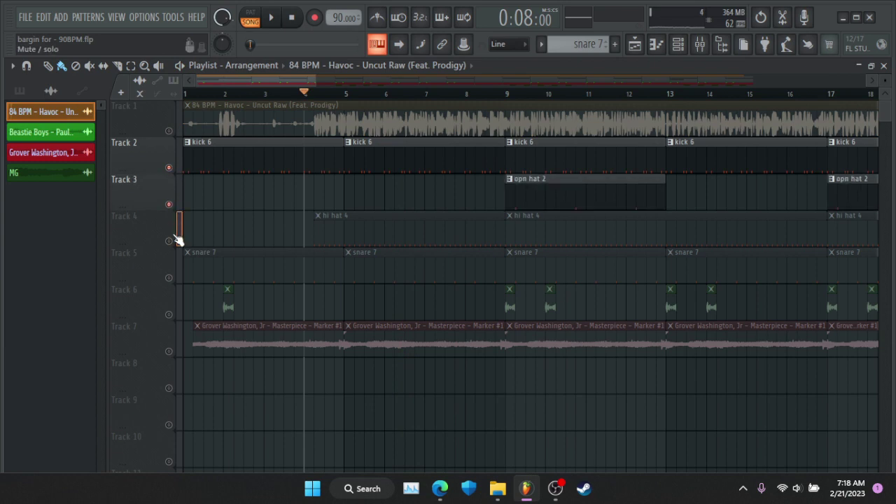
pyautogui.click(171, 241)
pyautogui.click(168, 279)
pyautogui.click(507, 93)
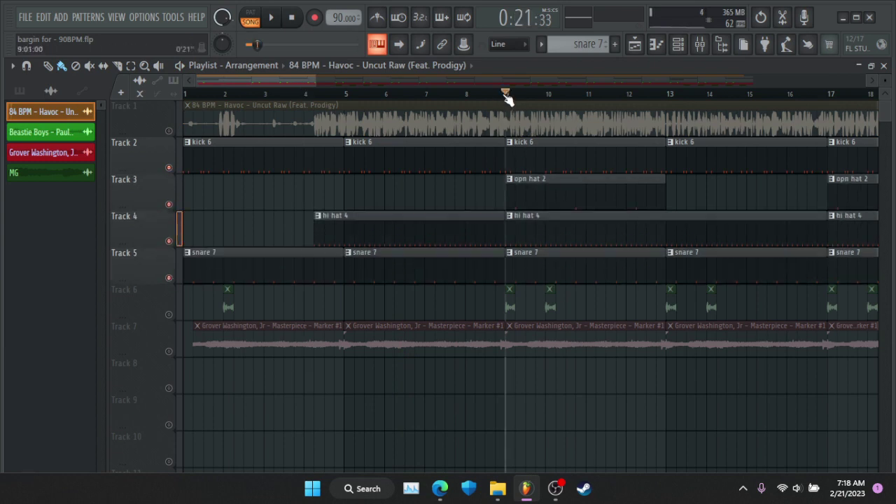
# Play the isolated drum tracks from bar 9 and stop playback
pyautogui.press('space')
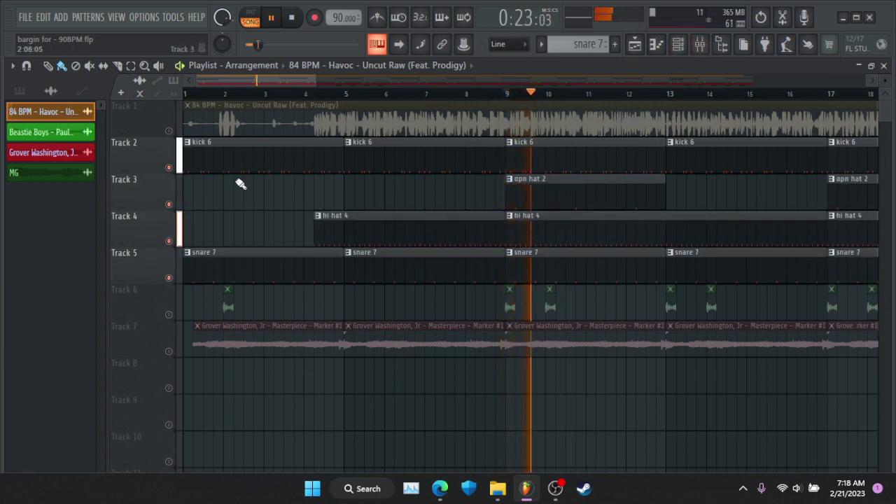
pyautogui.press('space')
# End the drum solo so all playlist tracks are unmuted, and return the playhead to bar 1
pyautogui.rightClick(169, 131)
pyautogui.rightClick(168, 130)
pyautogui.click(185, 93)
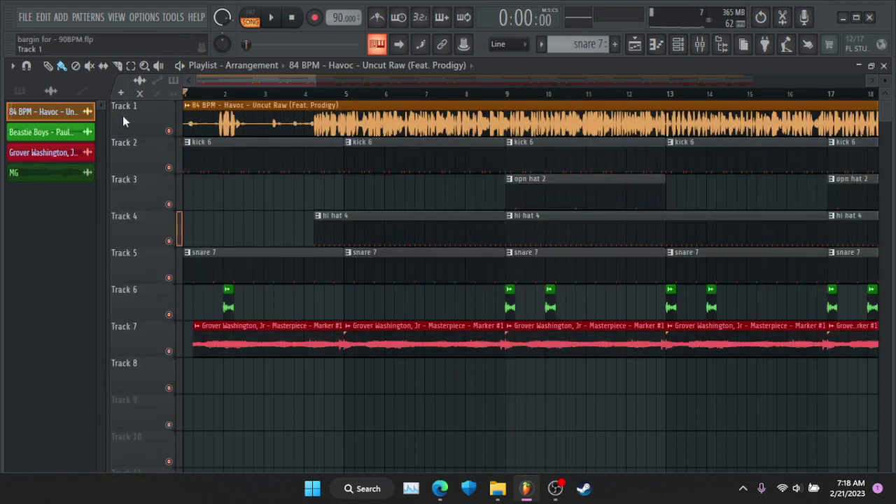
pyautogui.scroll(4, 186, 93)
pyautogui.scroll(-4, 186, 93)
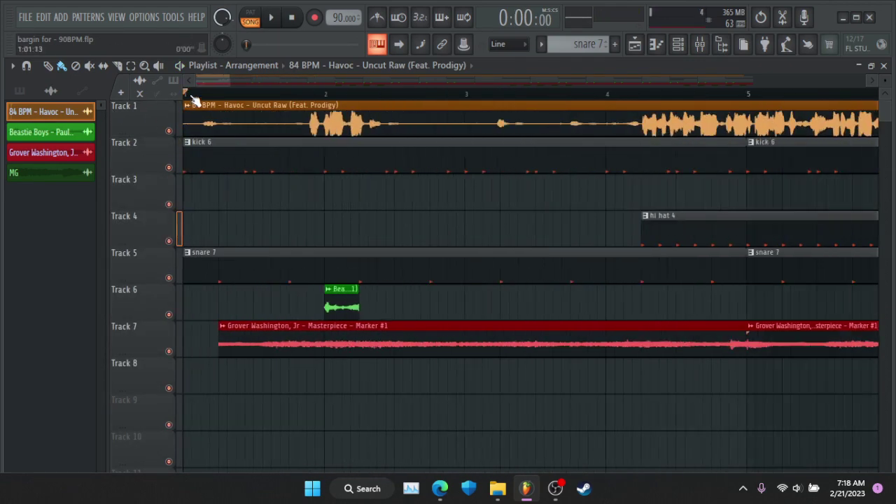
# Play the full song from bar 1 and switch the playlist picker from audio clips to patterns
pyautogui.press('space')
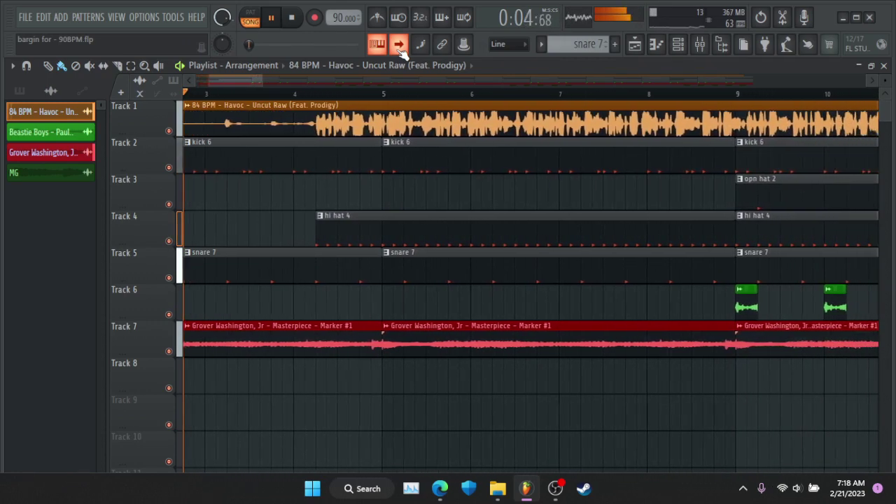
pyautogui.click(19, 90)
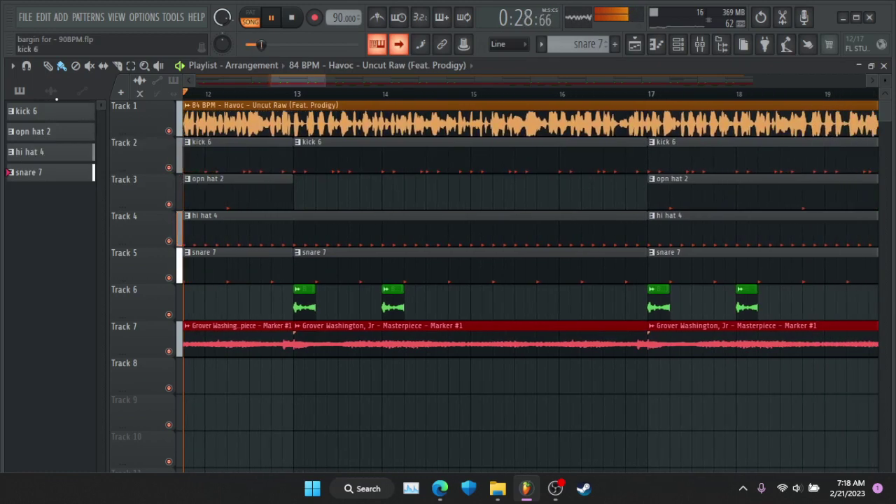
pyautogui.scroll(-3, 380, 84)
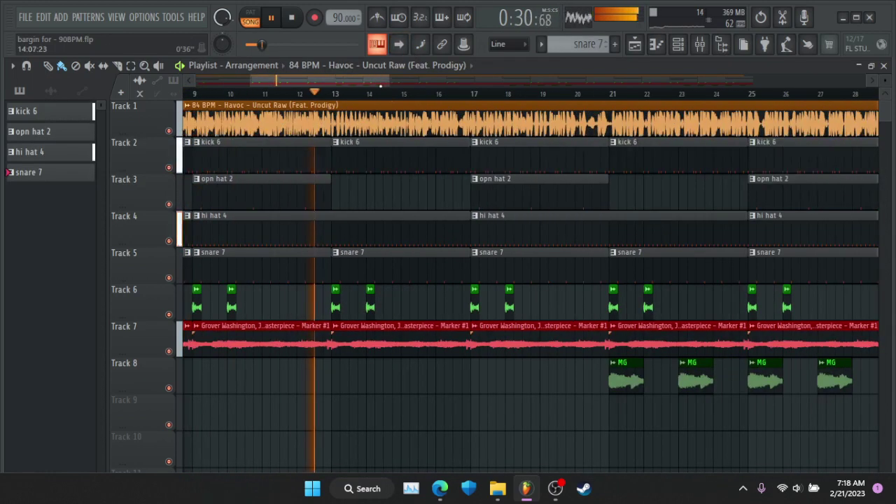
# View the mixer levels during playback, close the mixer, and turn on auto-scrolling for the playlist
pyautogui.click(706, 52)
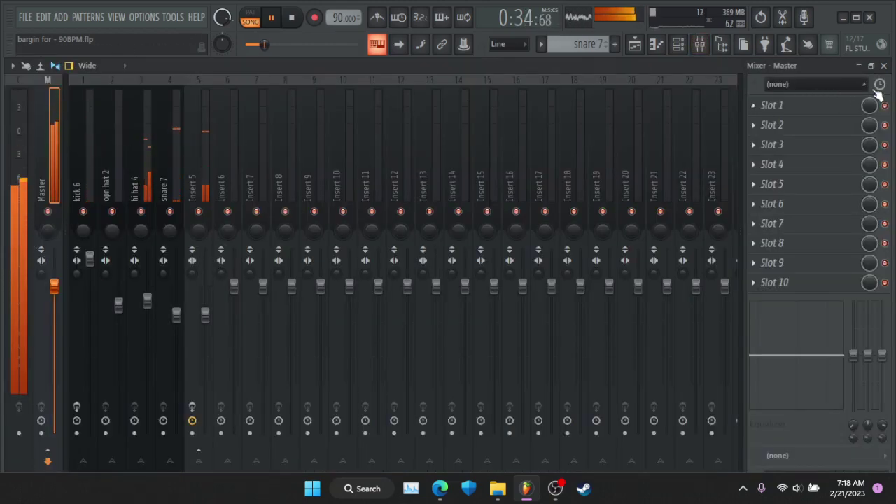
pyautogui.click(883, 65)
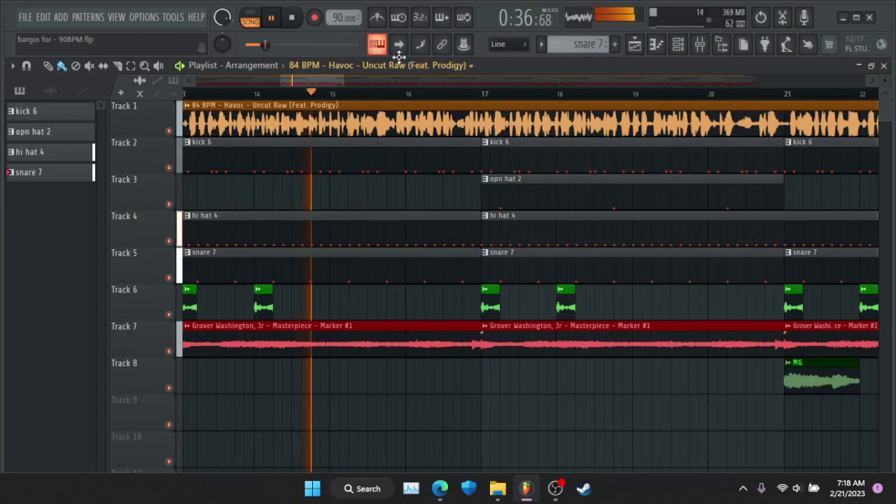
pyautogui.click(398, 44)
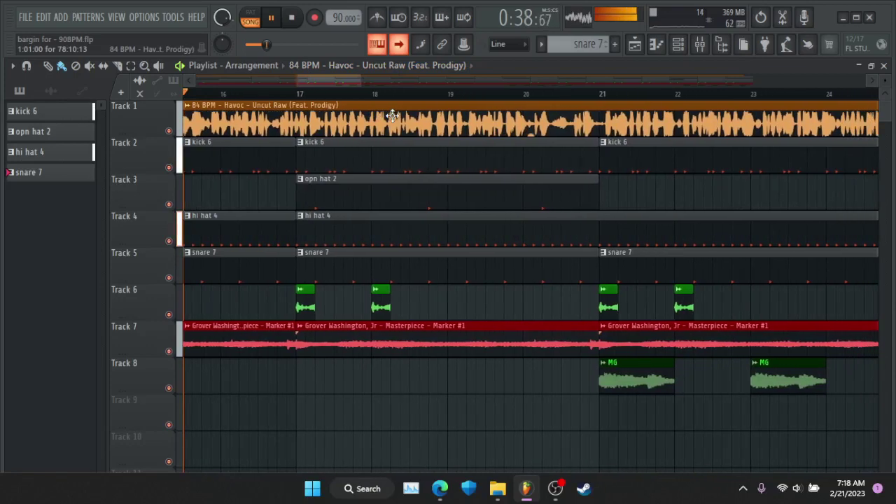